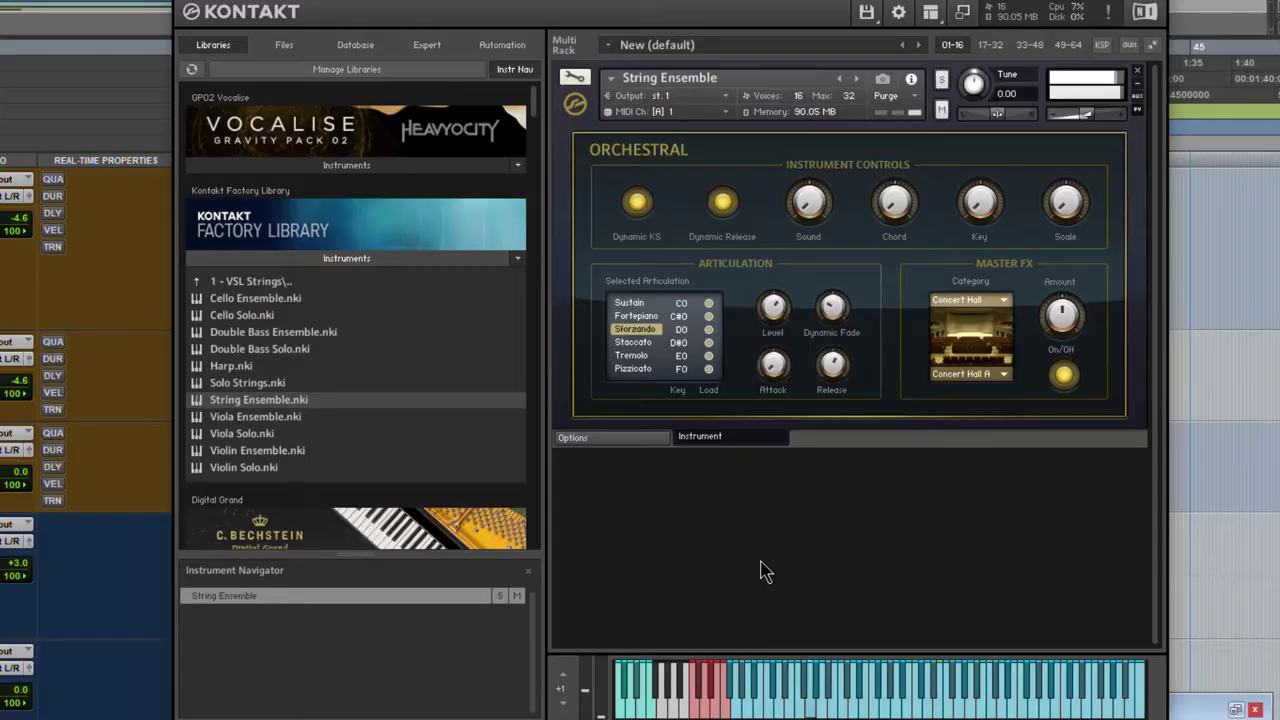
Put Kontakt into edit mode to show its mapping and wave editors.
left_click(574, 80)
scroll(934, 363, "down", 3)
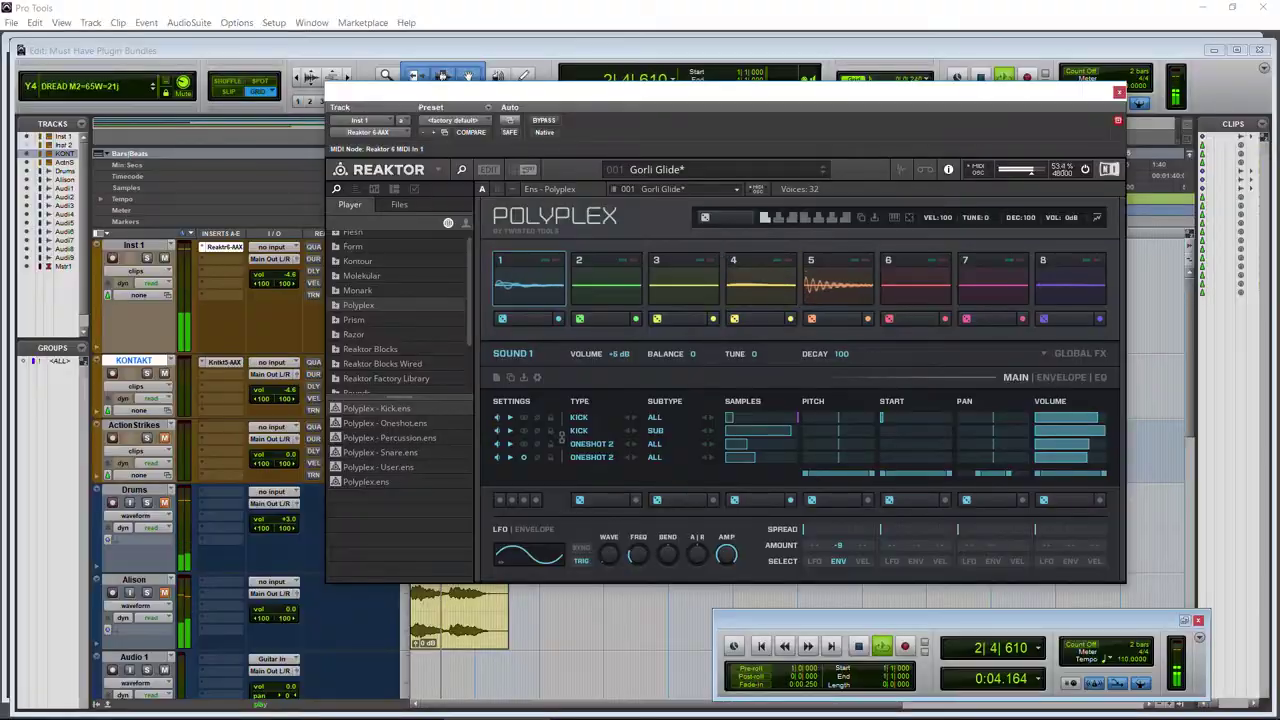
Scroll down through the Reaktor User Library results listings.
scroll(1182, 295, "down", 1)
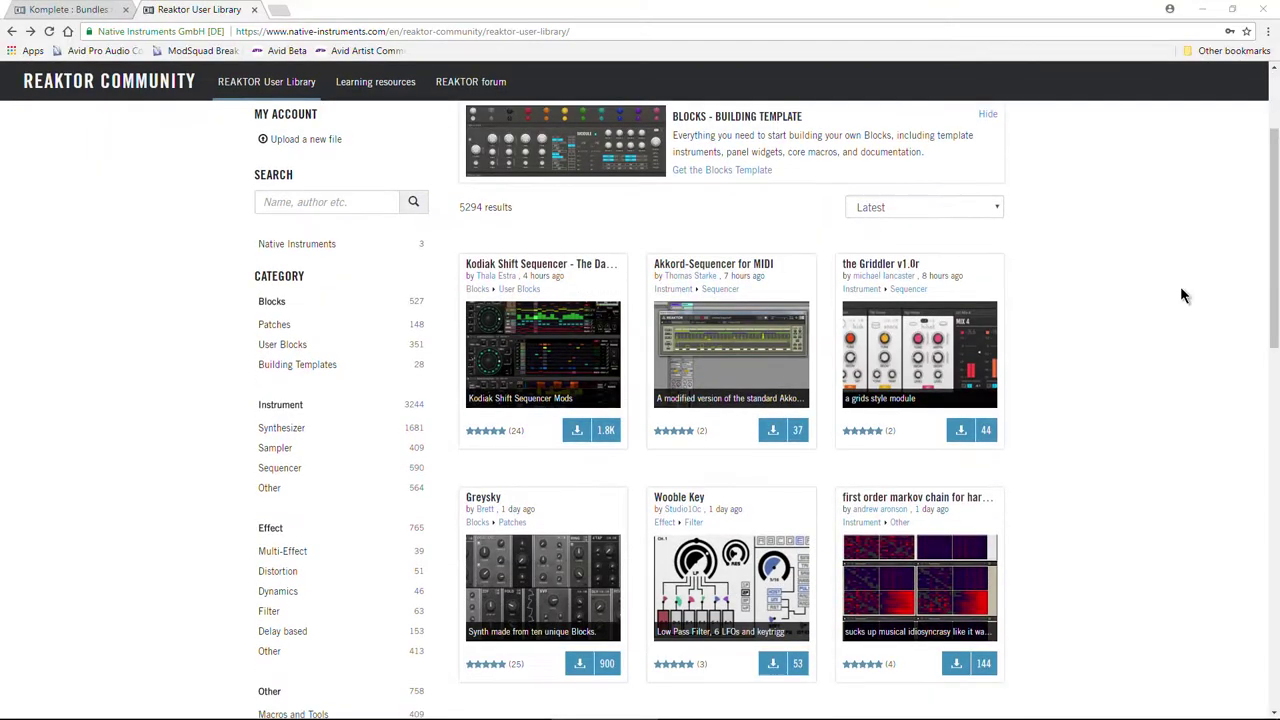
scroll(1182, 295, "down", 1)
scroll(1182, 295, "down", 1)
scroll(1182, 295, "down", 1)
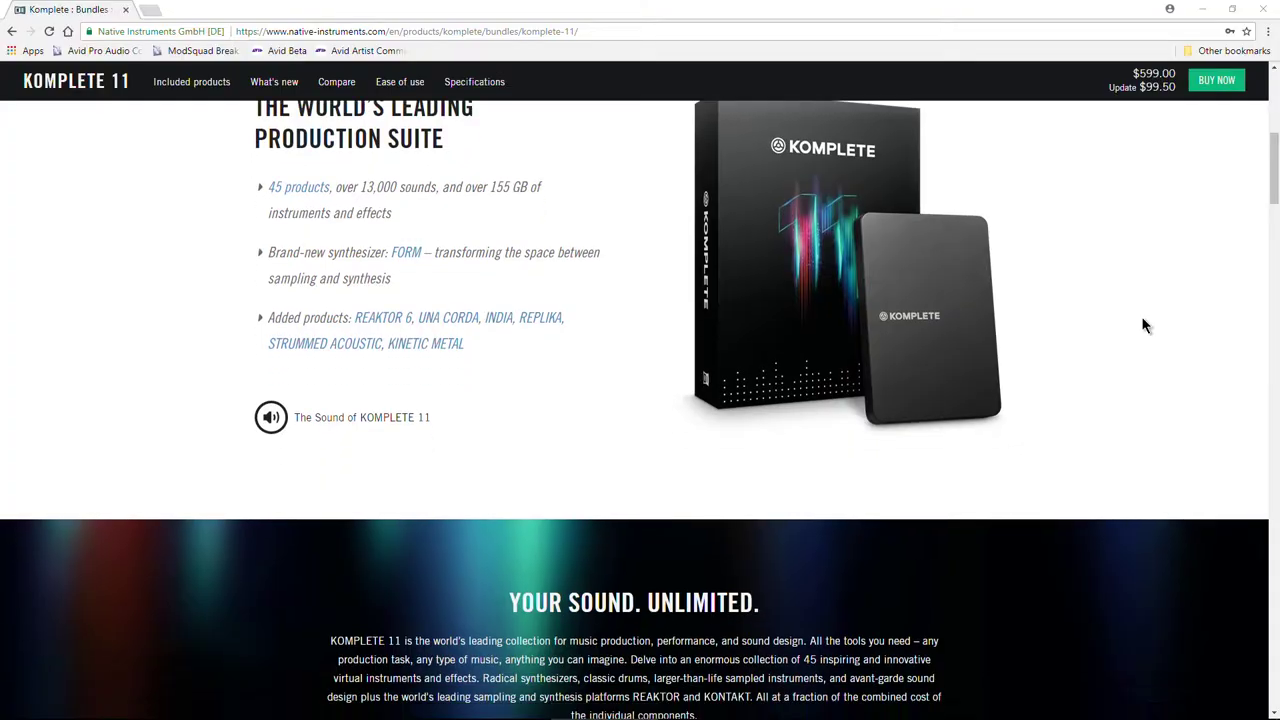
scroll(1145, 325, "down", 5)
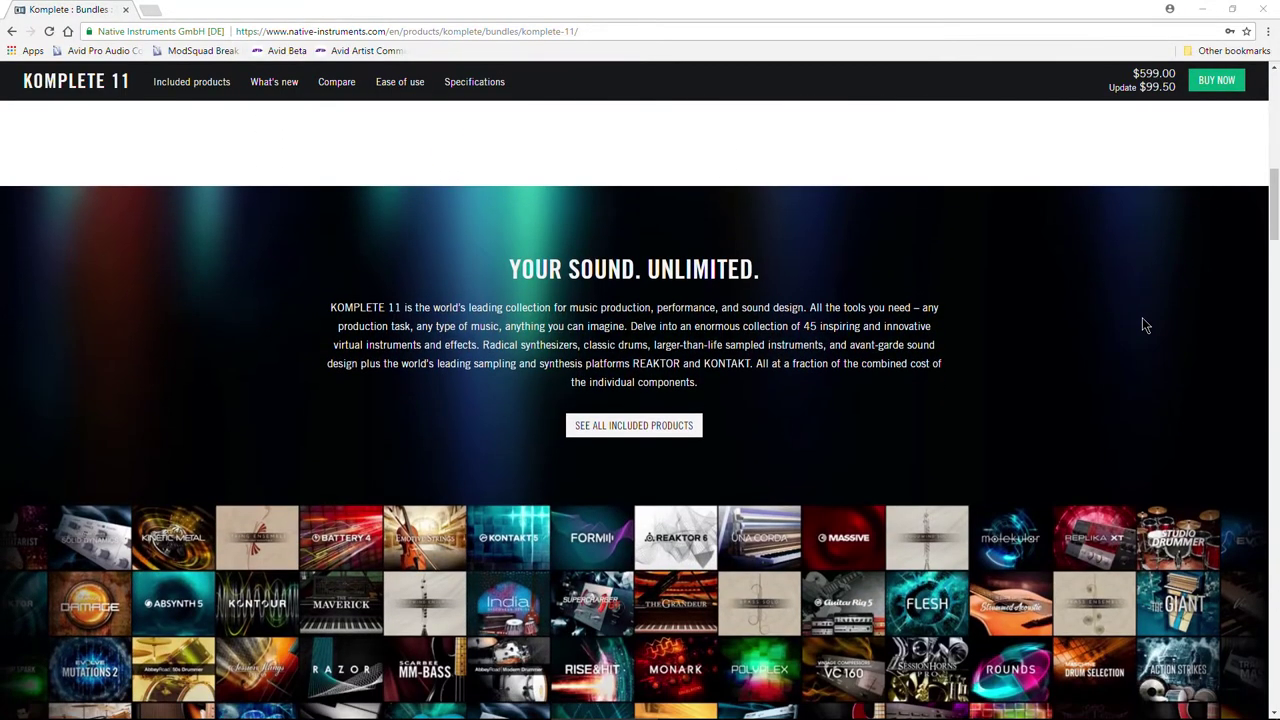
Scroll through the Komplete 11 Ultimate page's Synthesized and Electronic and Sampled sections.
scroll(1146, 423, "down", 4)
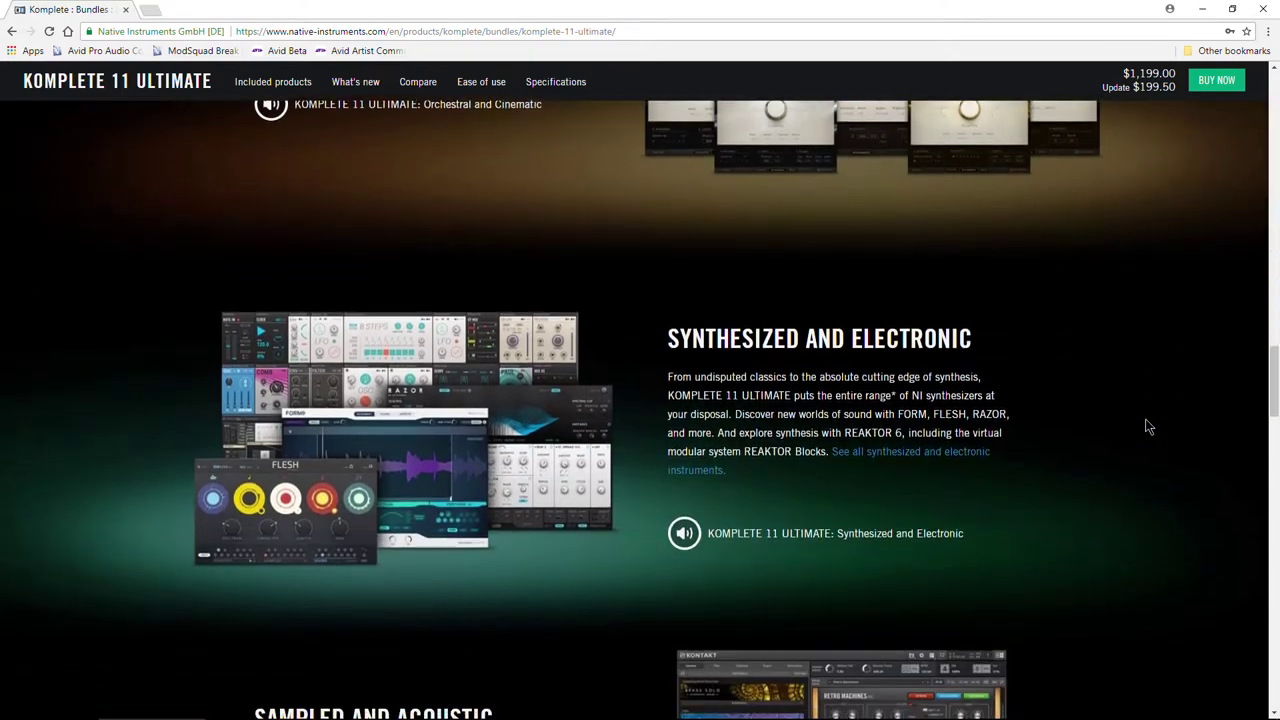
scroll(1148, 427, "down", 2)
scroll(1148, 427, "down", 1)
scroll(1148, 427, "down", 1)
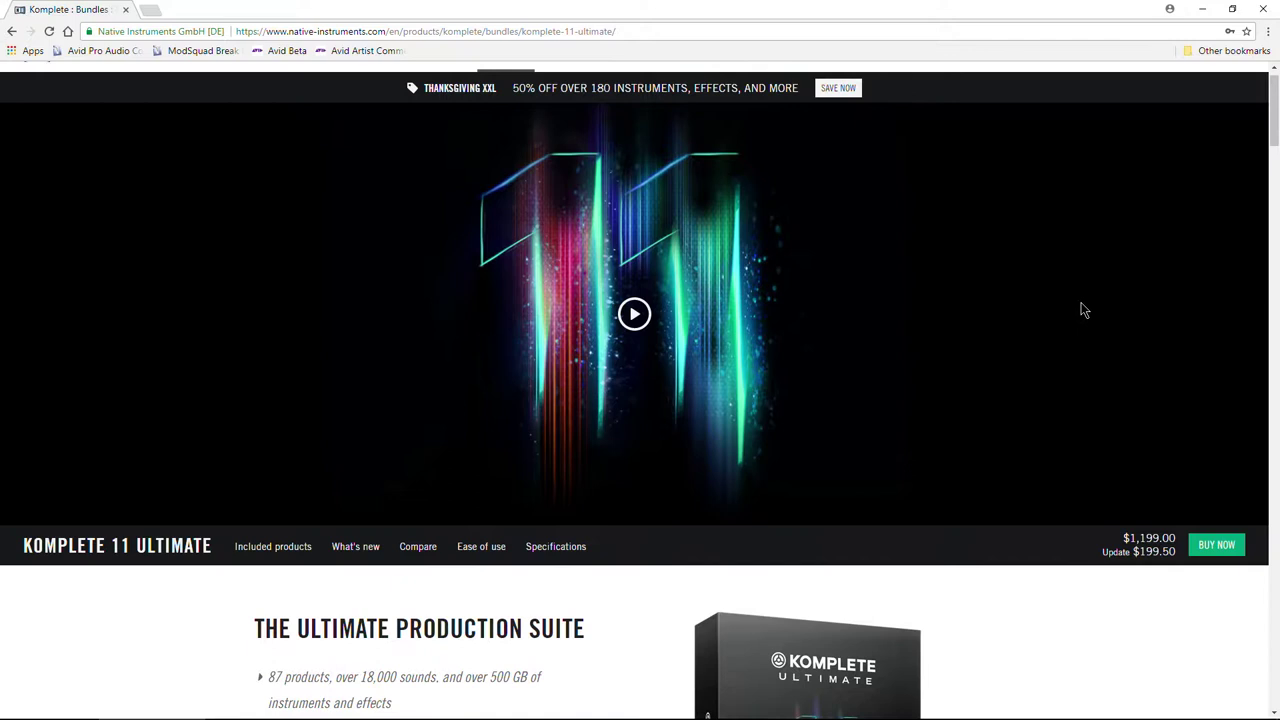
scroll(1067, 250, "down", 1)
scroll(1067, 250, "down", 1)
scroll(1078, 264, "down", 1)
scroll(1100, 300, "down", 1)
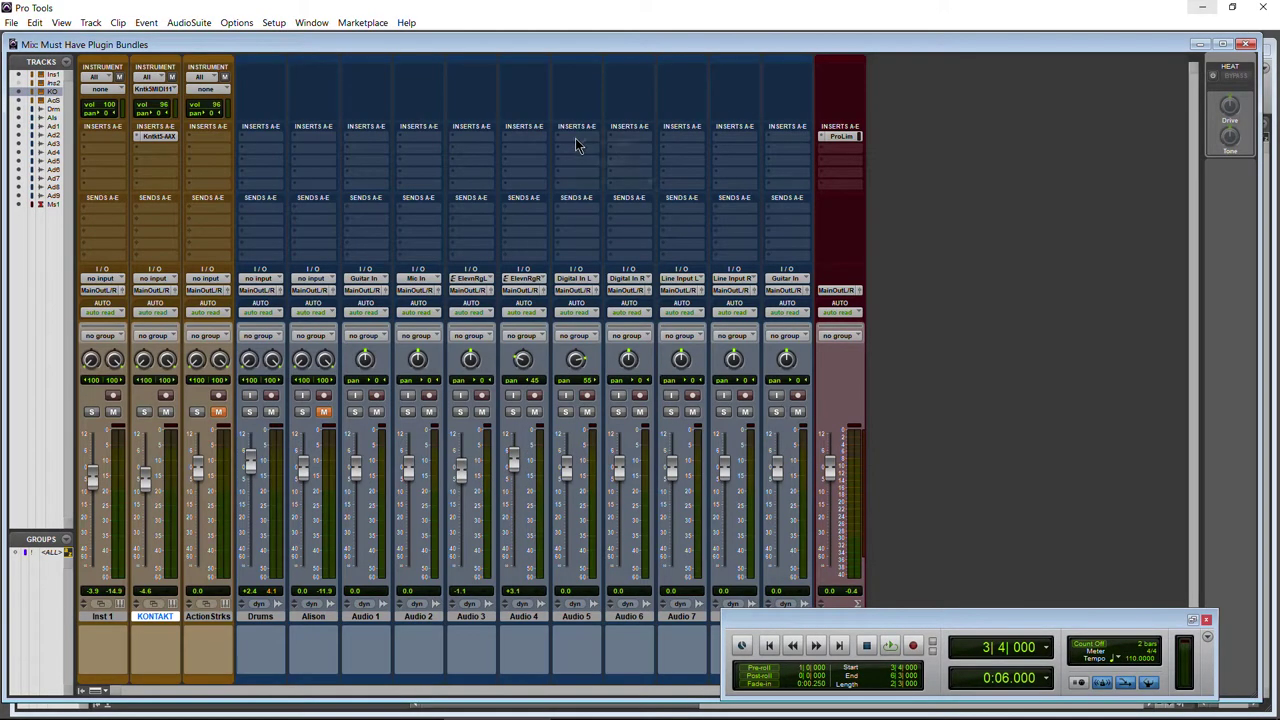
Insert Neutron 2 on Drums and view its Equalizer, Compressor 1 and Exciter modules.
left_click(575, 139)
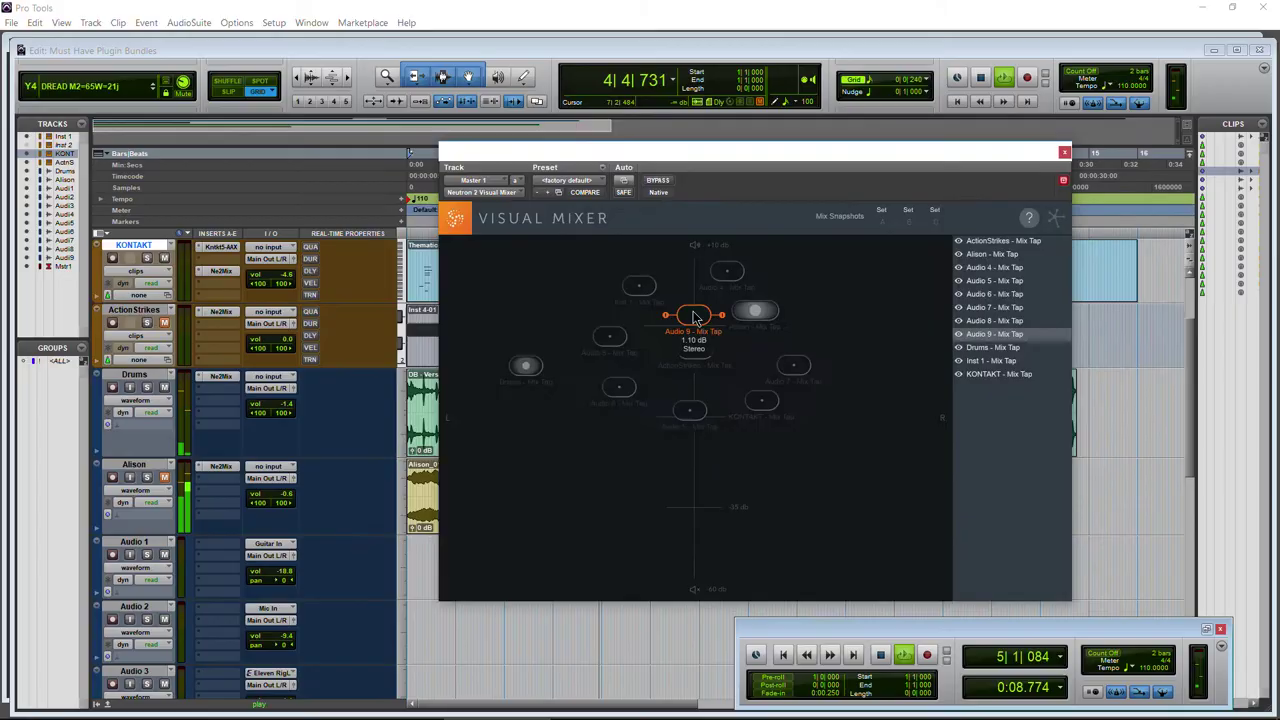
scroll(774, 403, "down", 3)
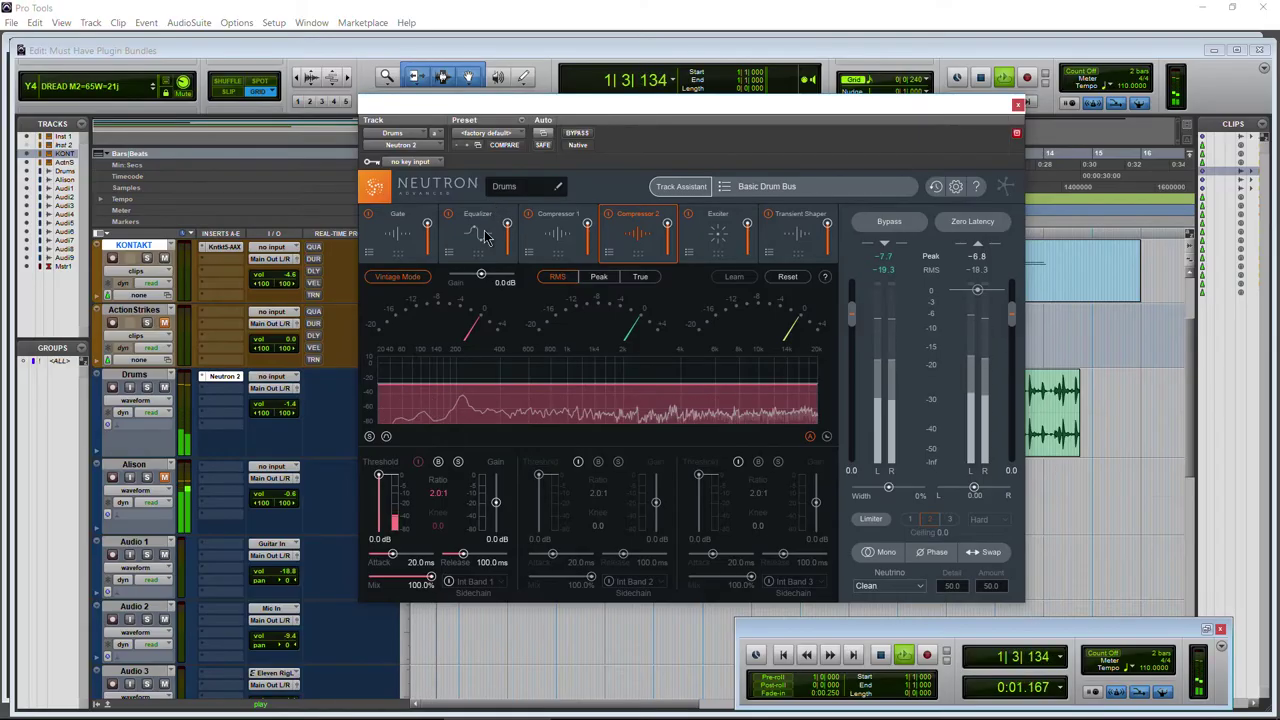
left_click(485, 238)
left_click(588, 249)
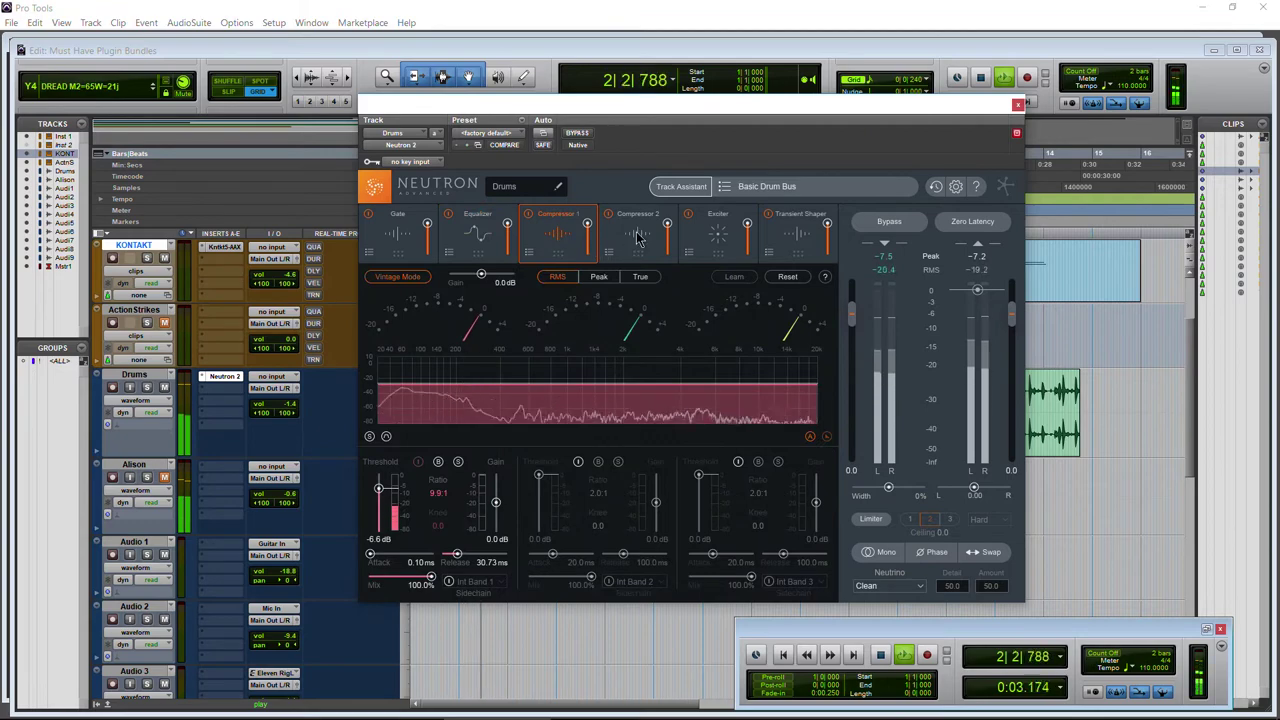
left_click(701, 262)
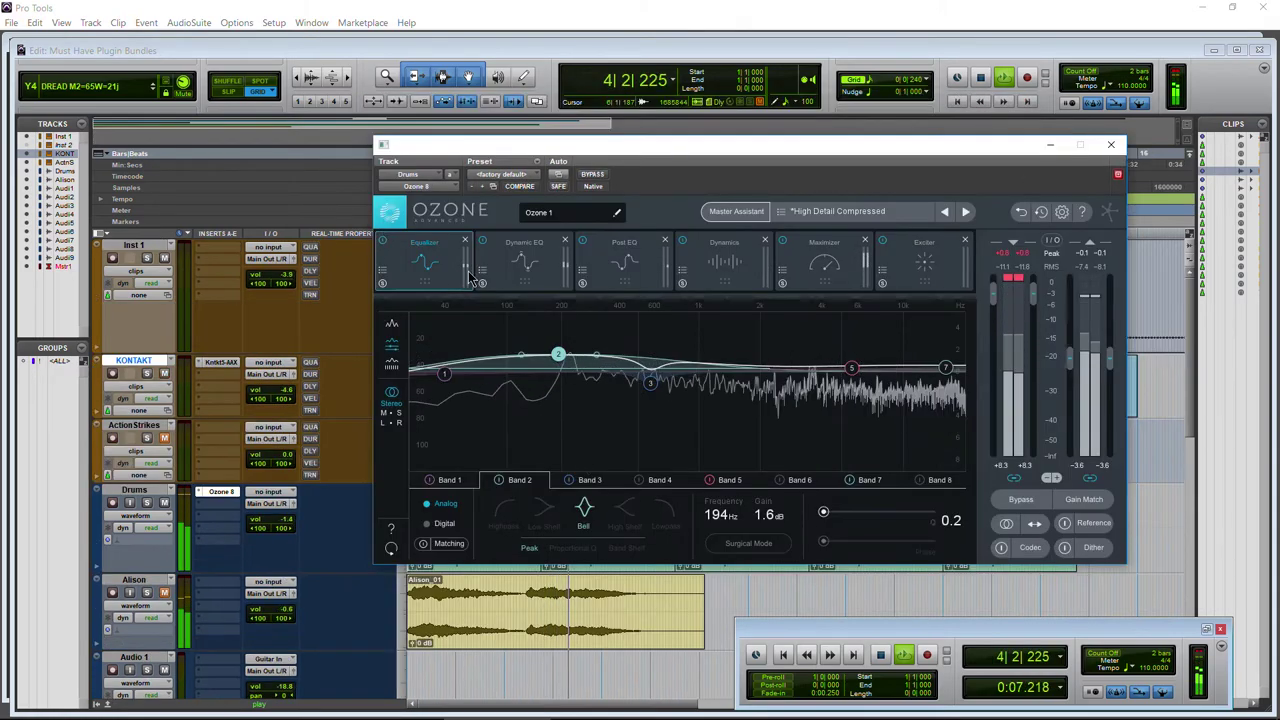
Show Ozone's Dynamic EQ, Post EQ and Maximizer modules.
left_click(525, 278)
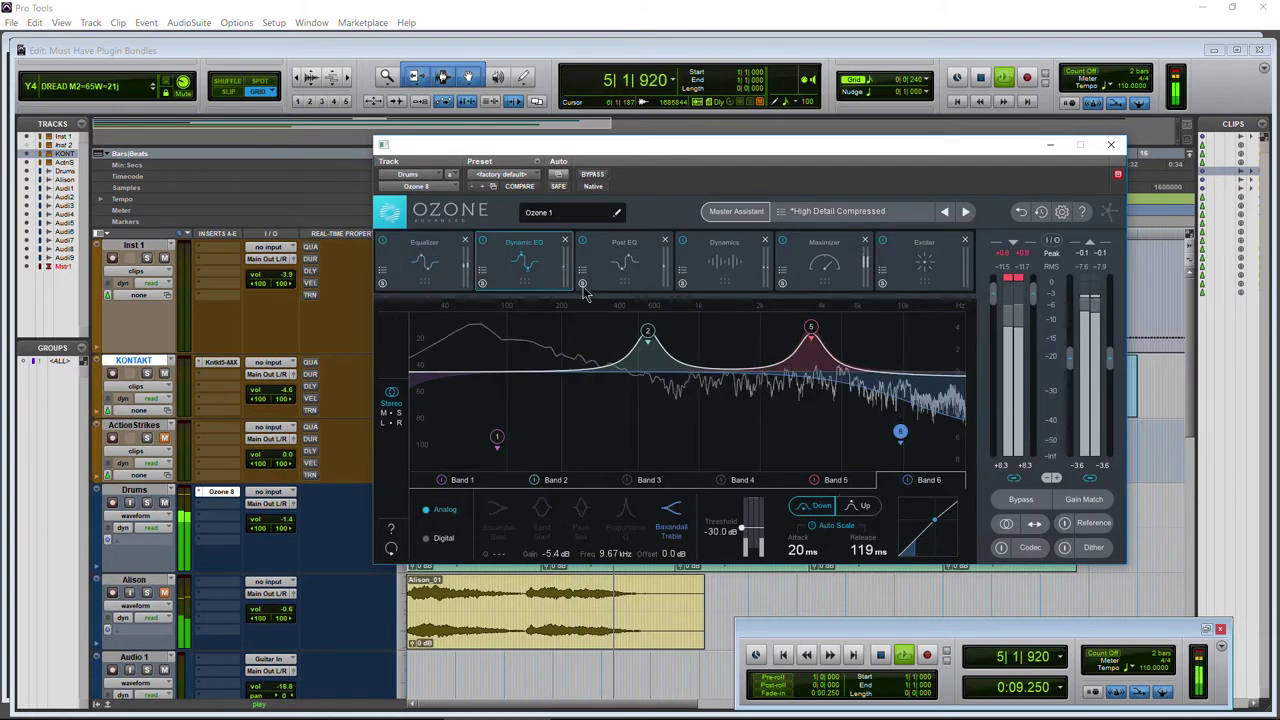
left_click(601, 260)
left_click(824, 262)
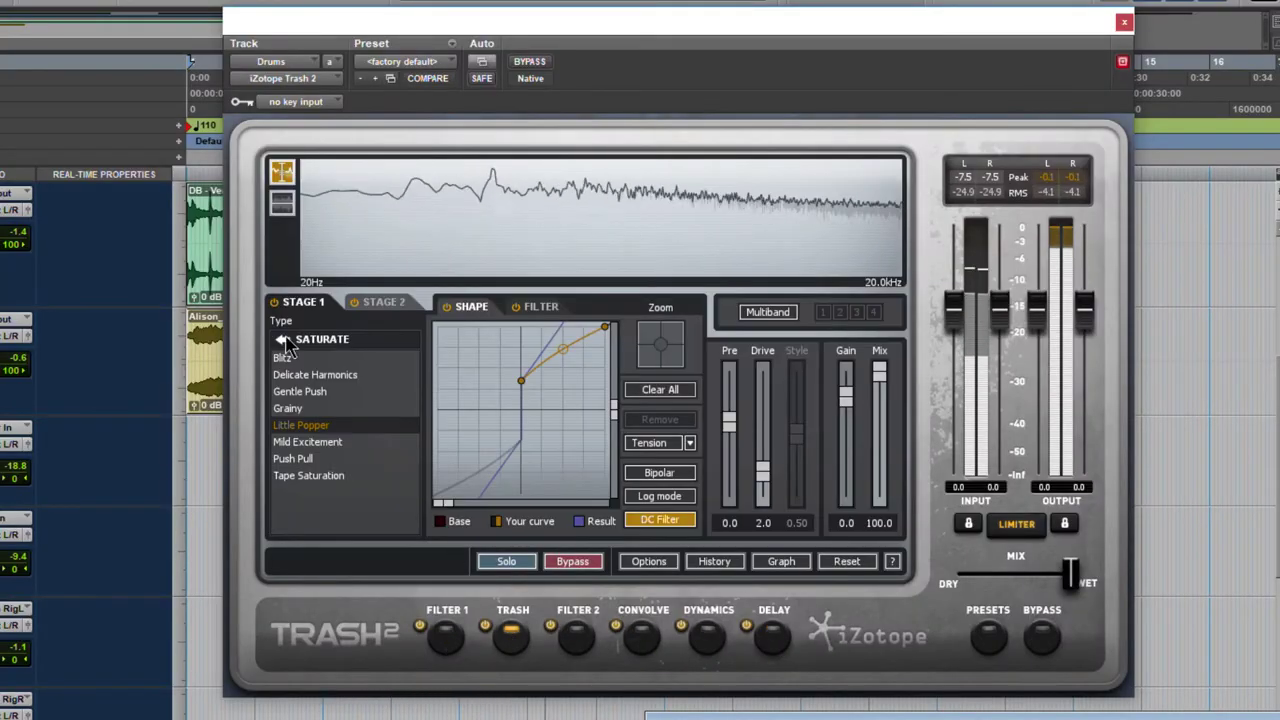
Set Trash 2 to Crungey Grunch with Convolve, and Compuvox oscillator to shorted johnny.
left_click(297, 443)
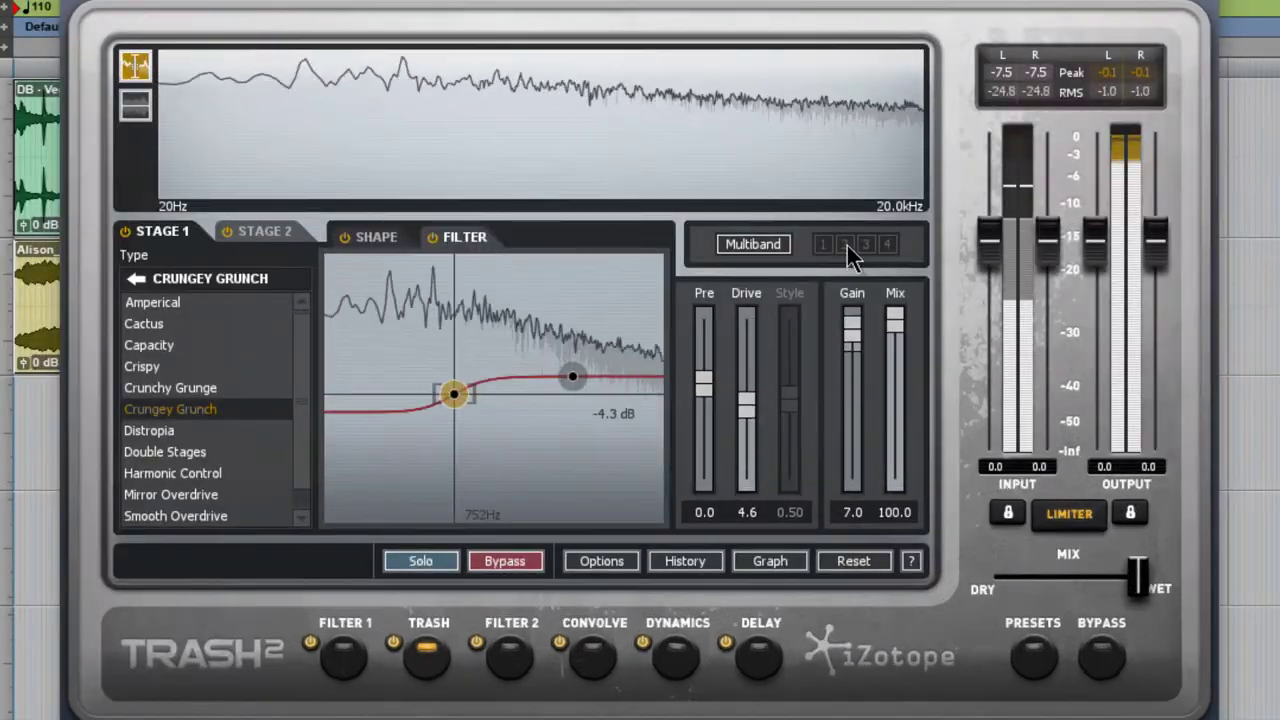
left_click(567, 662)
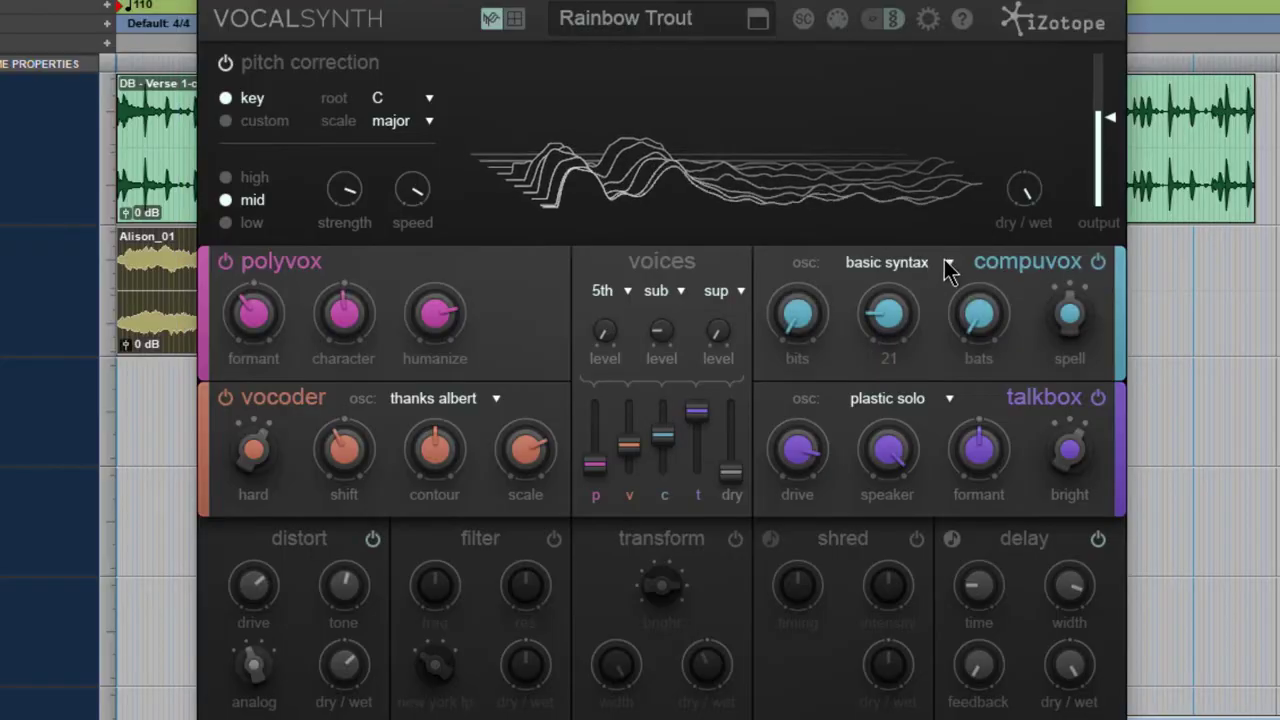
left_click(896, 350)
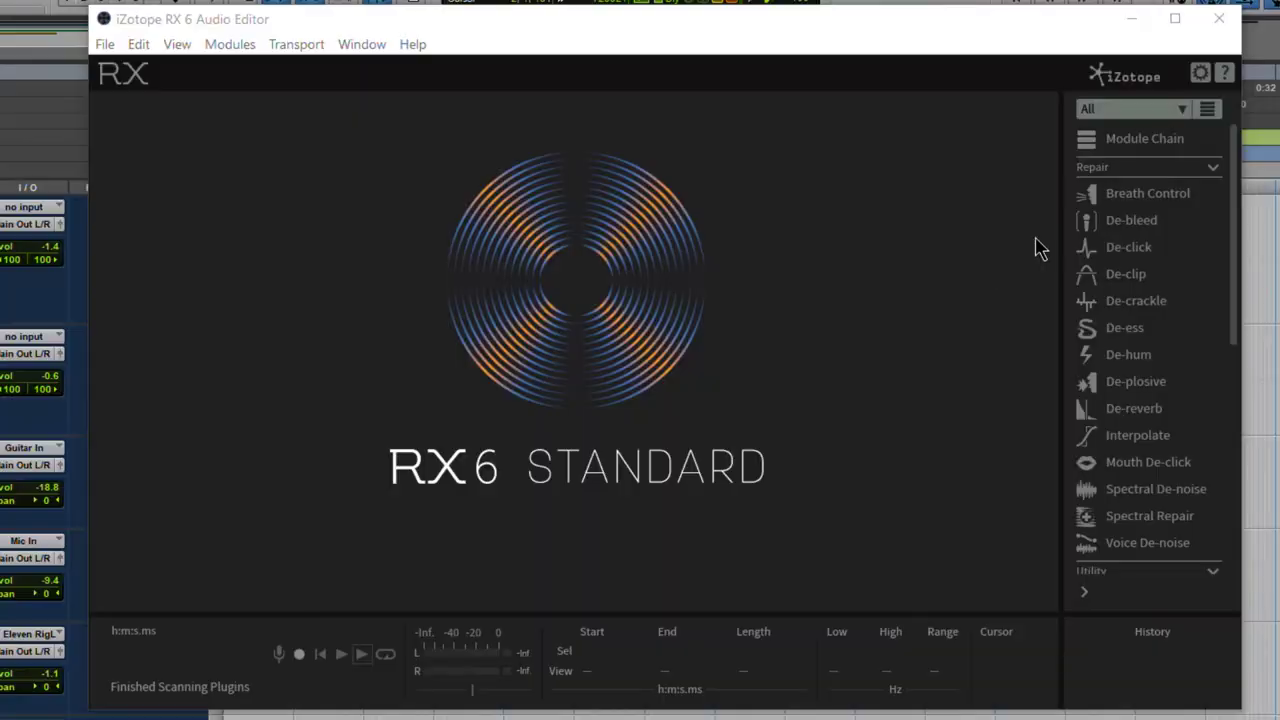
Open RX 6's De-bleed, De-click, De-clip, De-crackle, De-ess, De-hum and De-plosive modules in turn.
left_click(1131, 221)
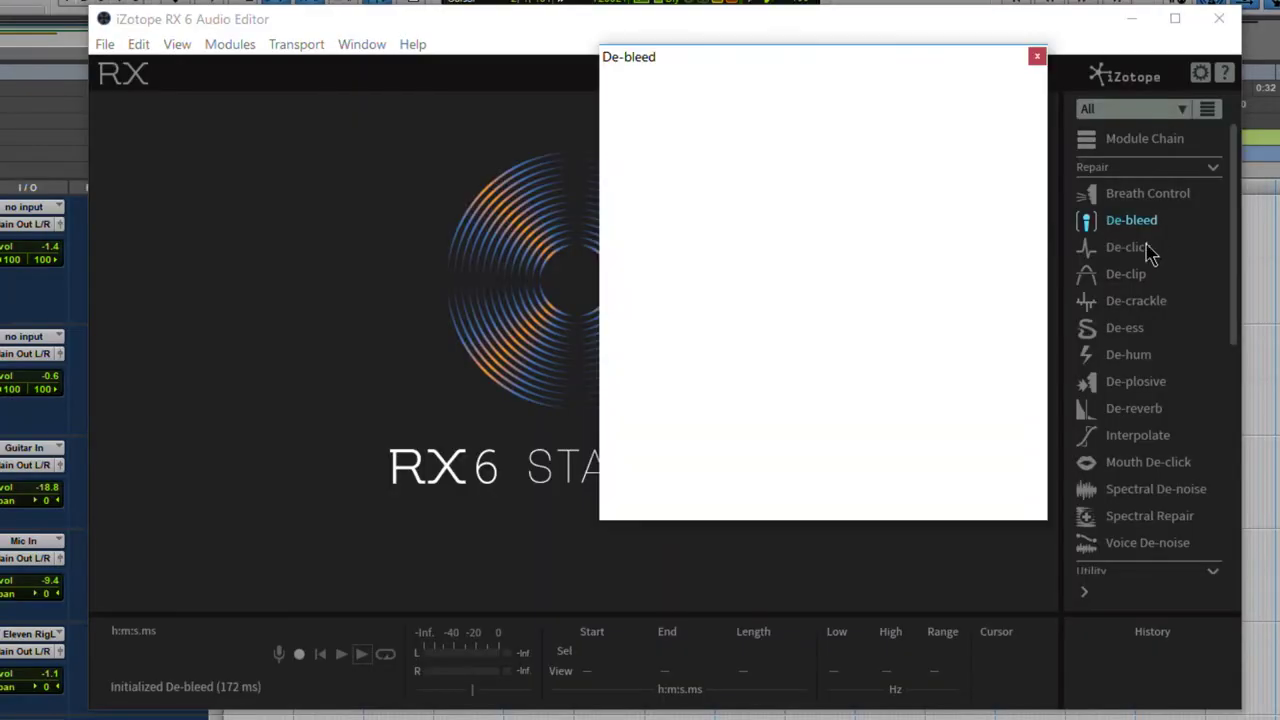
left_click(1128, 247)
left_click(1126, 274)
left_click(1136, 301)
left_click(1124, 328)
left_click(1128, 355)
left_click(1135, 381)
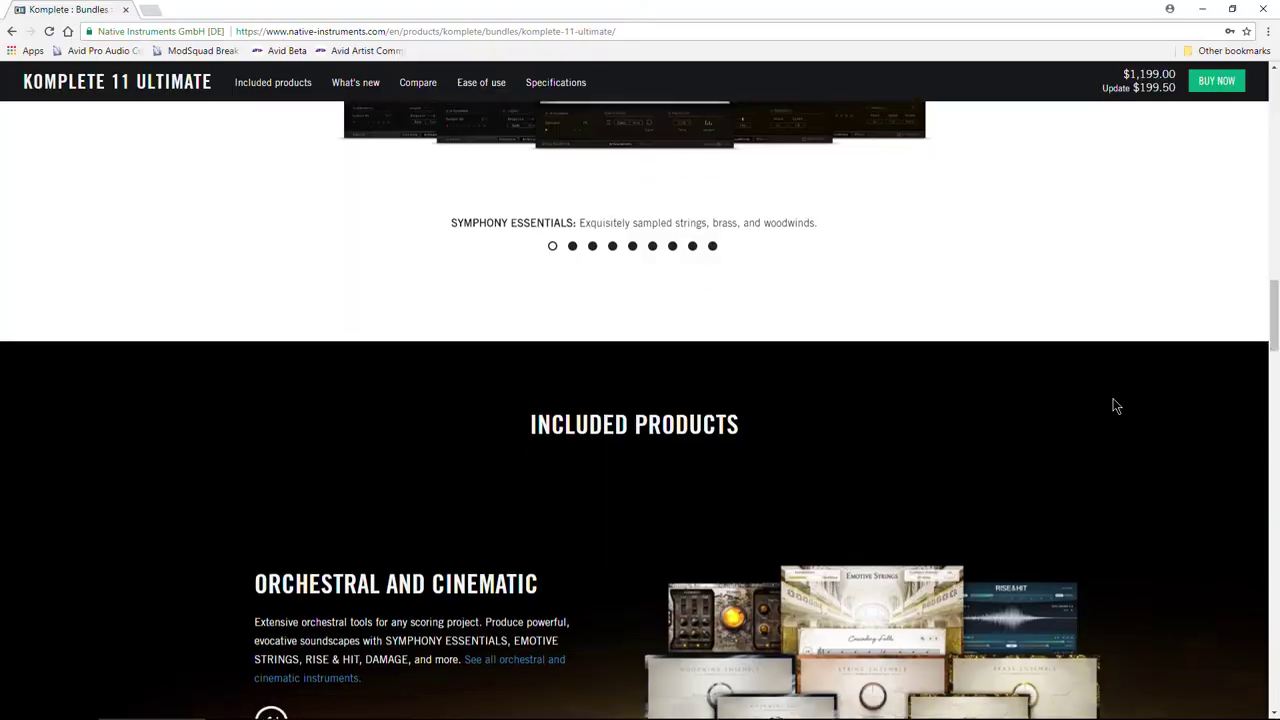
scroll(1114, 406, "down", 2)
scroll(1146, 426, "down", 1)
scroll(1146, 426, "down", 2)
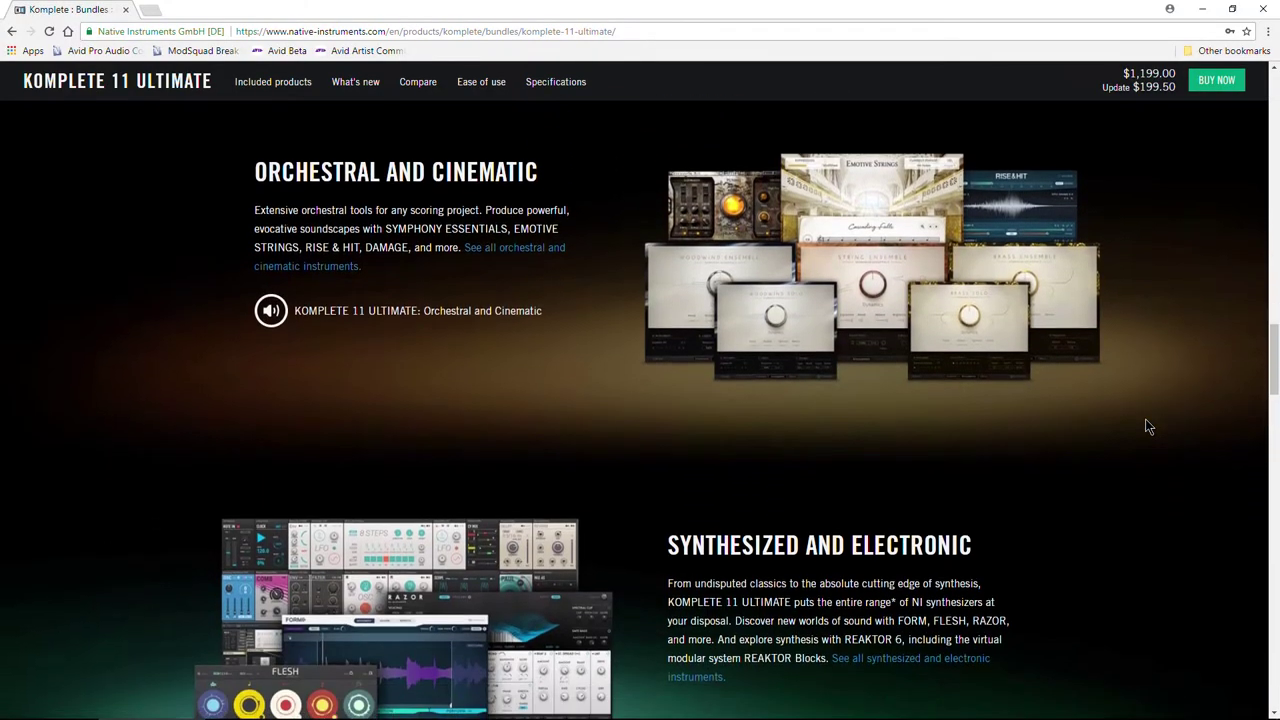
scroll(1146, 426, "down", 1)
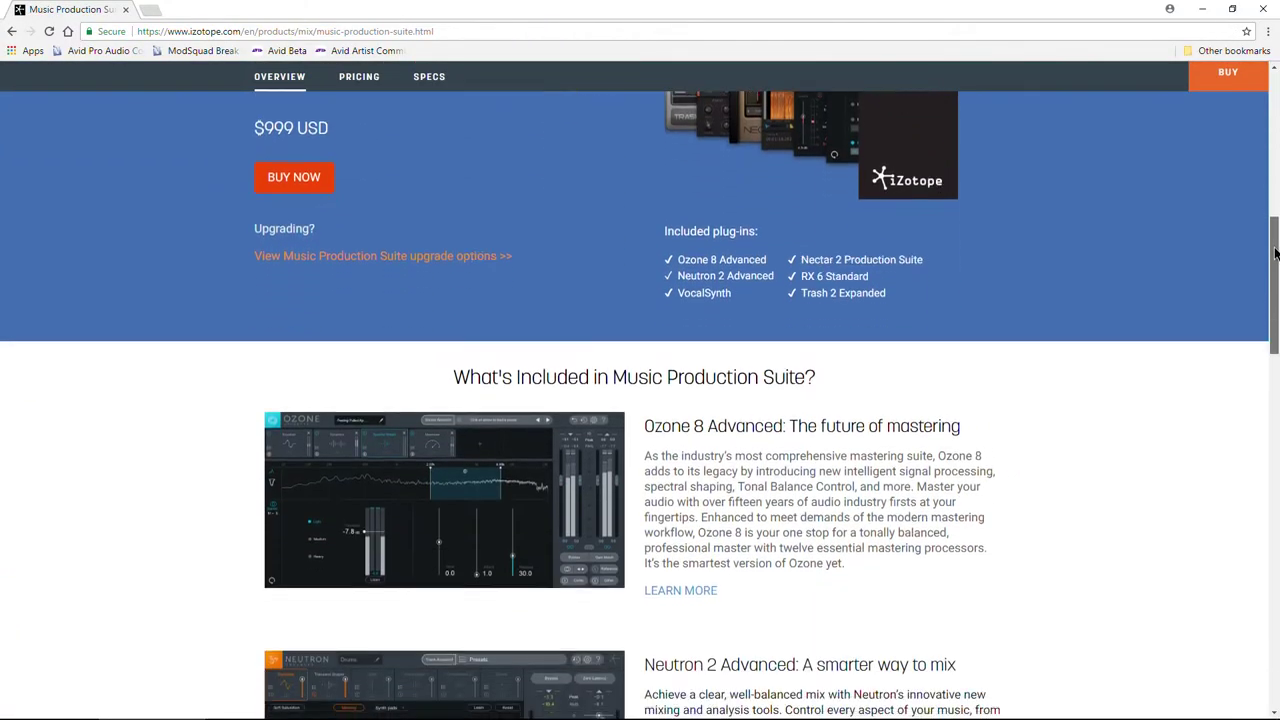
left_click_drag(1276, 253, 1276, 342)
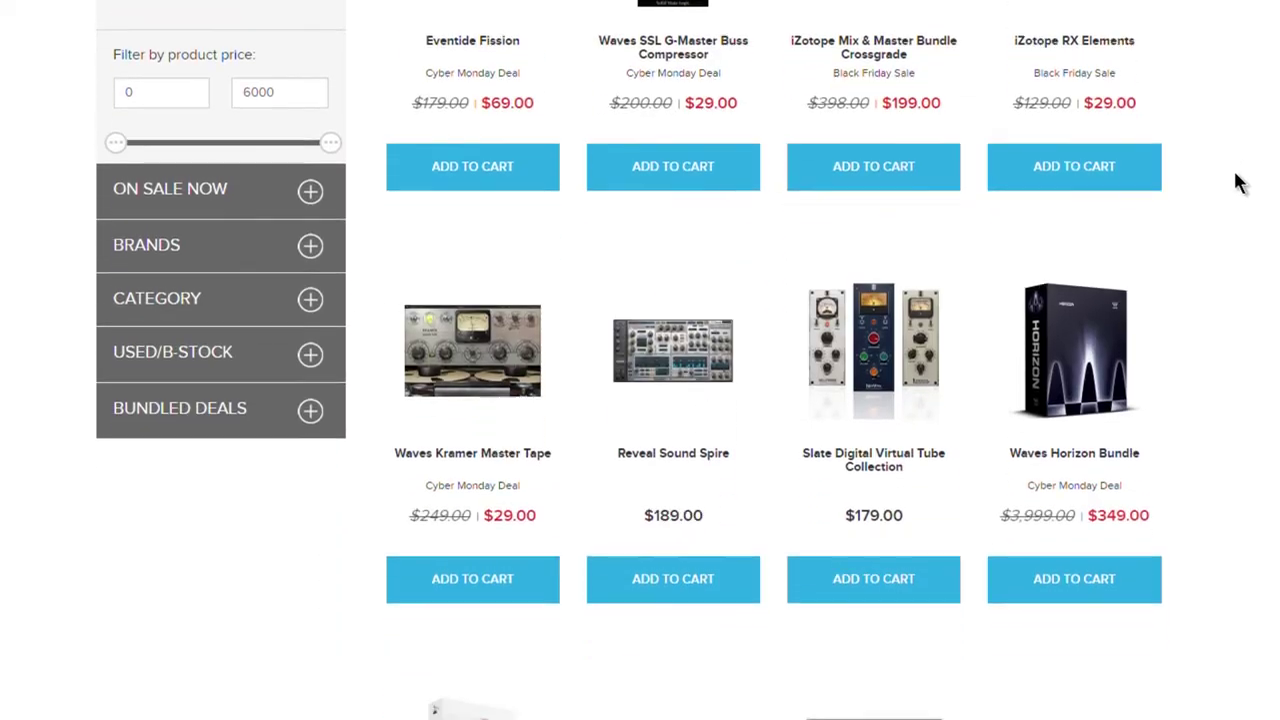
Scroll down the web store's plug-in deals product grid.
scroll(1234, 183, "down", 2)
scroll(1237, 209, "down", 2)
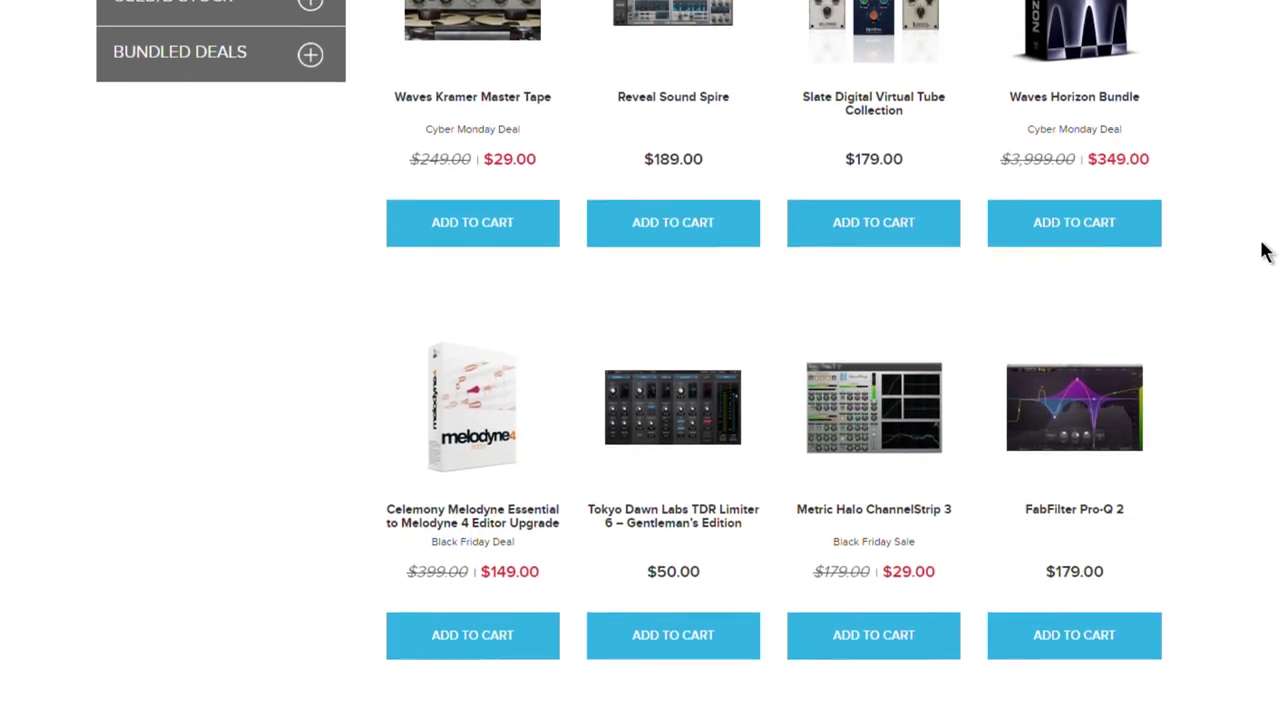
scroll(1265, 252, "down", 2)
scroll(1263, 250, "down", 2)
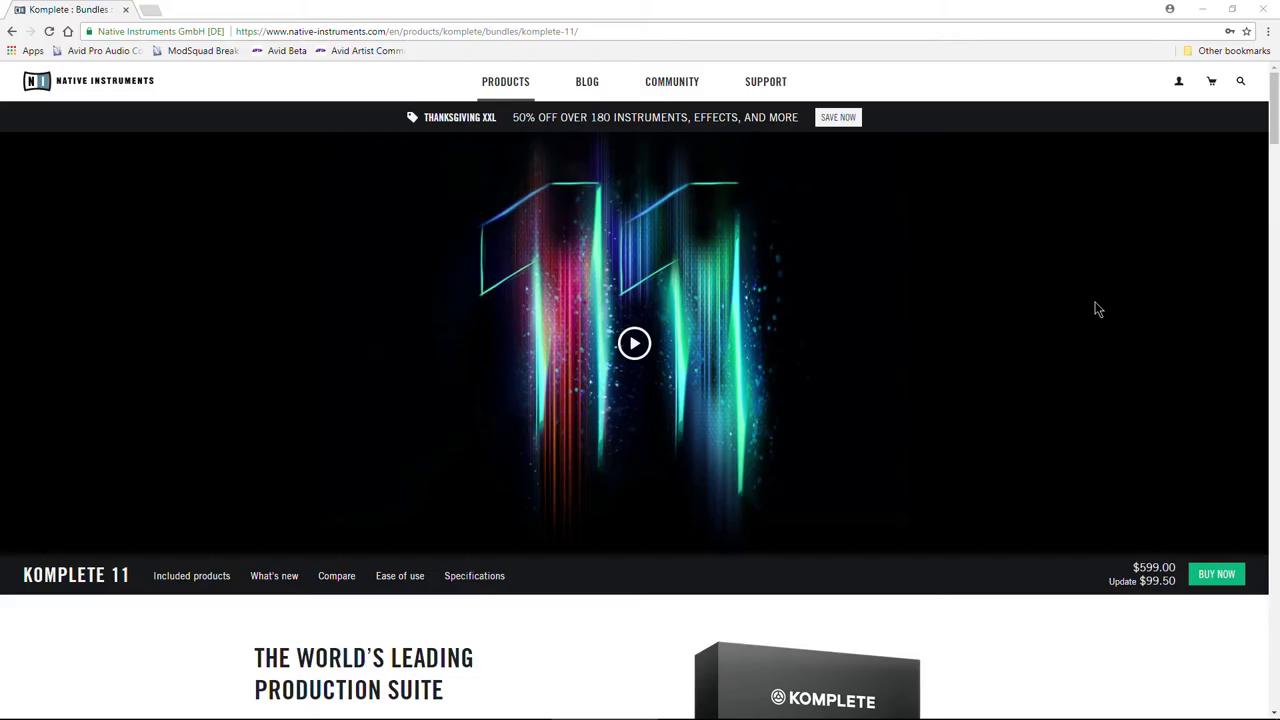